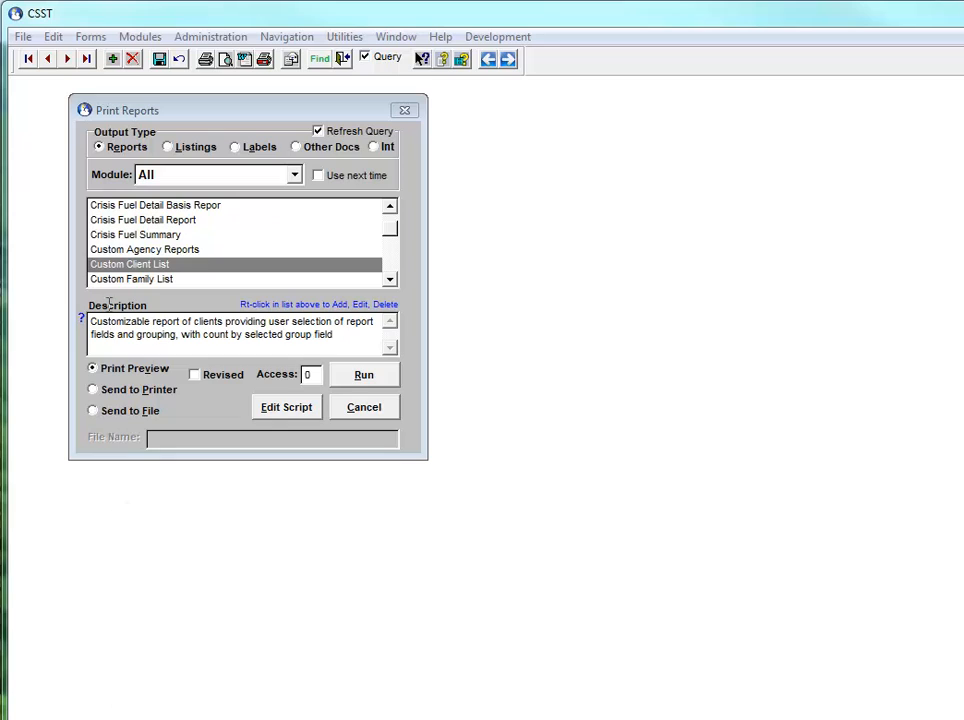
Run the Custom Client List report, keeping its current field and grouping choices, and advance to choosing clients.
{"action": "left_click", "coordinate": [161, 265]}
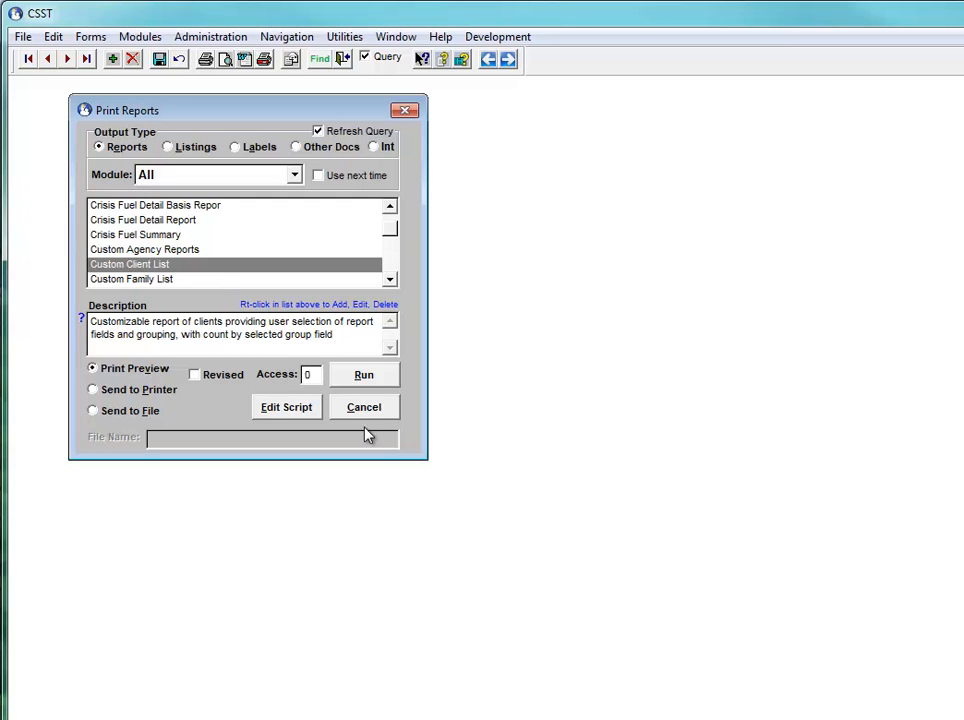
{"action": "left_click", "coordinate": [358, 377]}
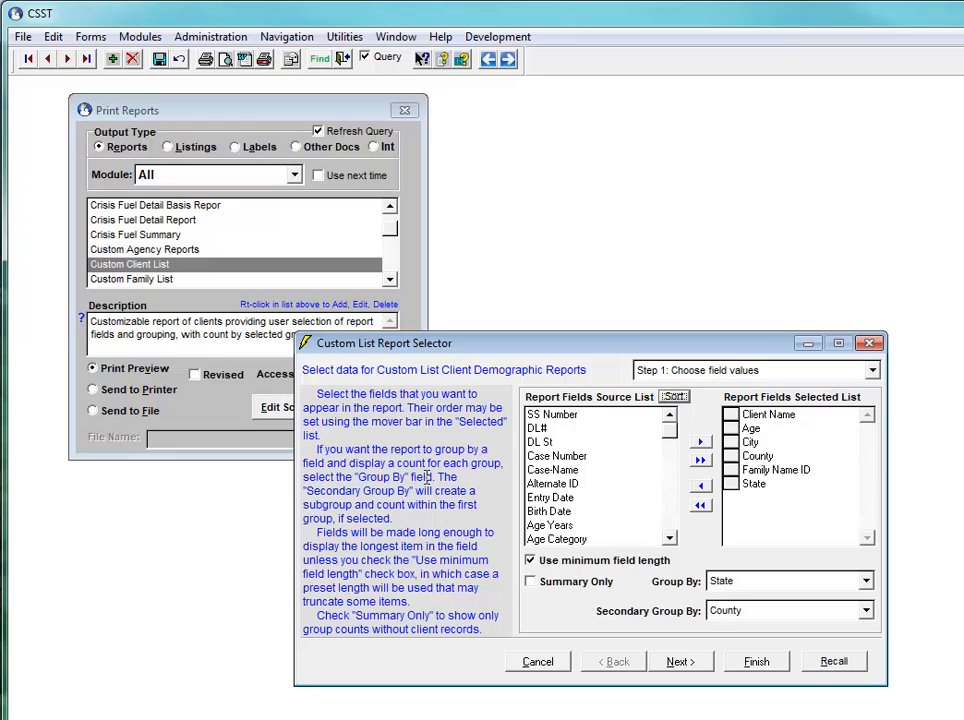
{"action": "left_click", "coordinate": [680, 662]}
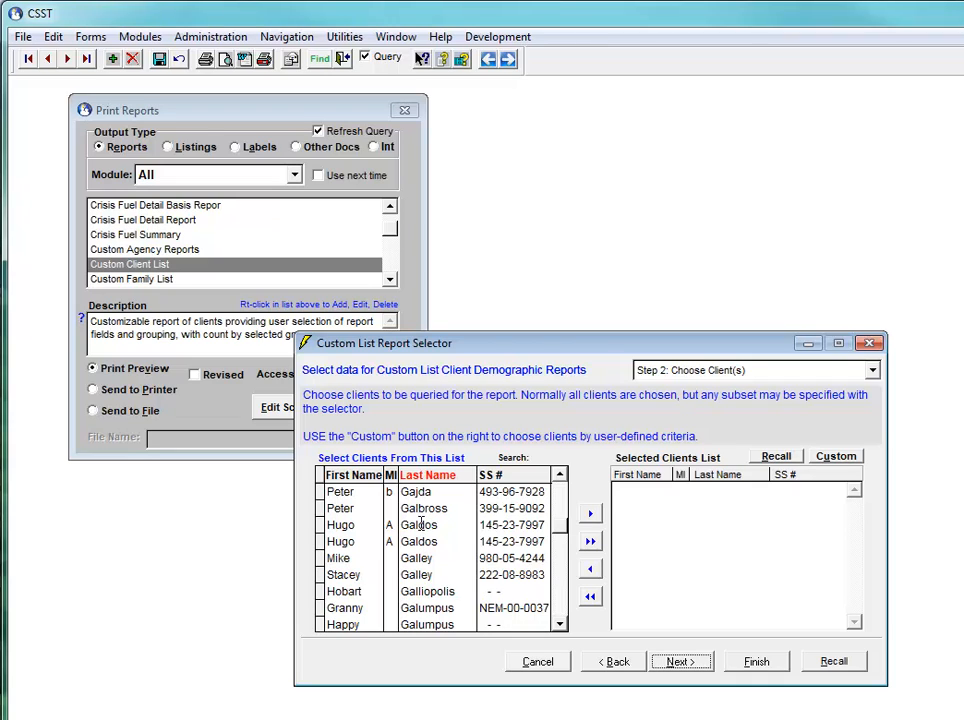
Add three individual clients to the selected clients list and clear the list again.
{"action": "double_click", "coordinate": [422, 524]}
{"action": "double_click", "coordinate": [422, 558]}
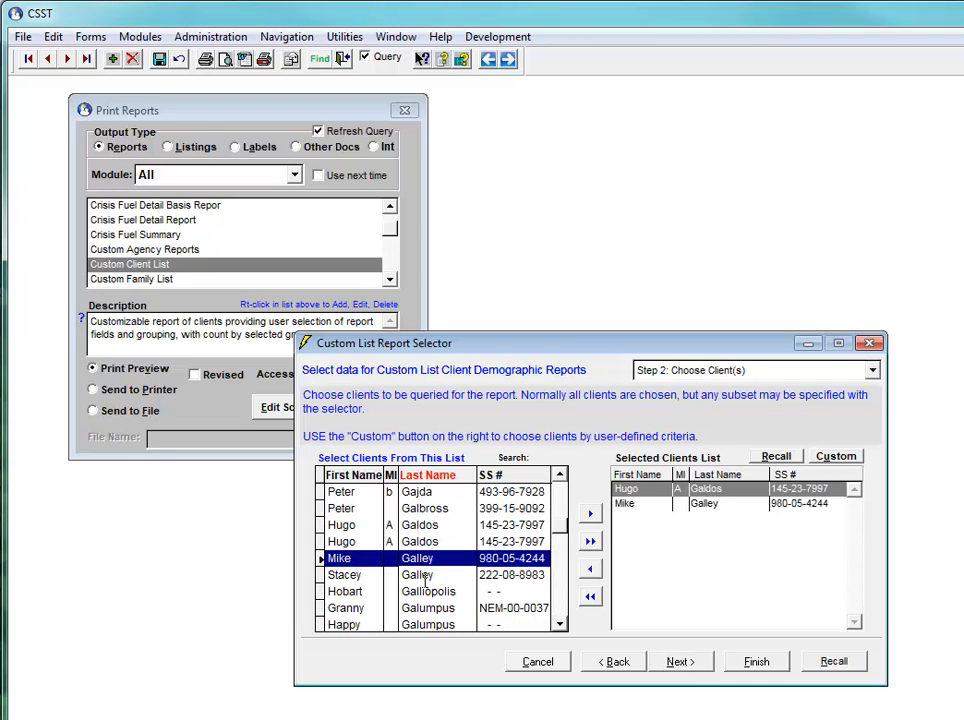
{"action": "double_click", "coordinate": [422, 575]}
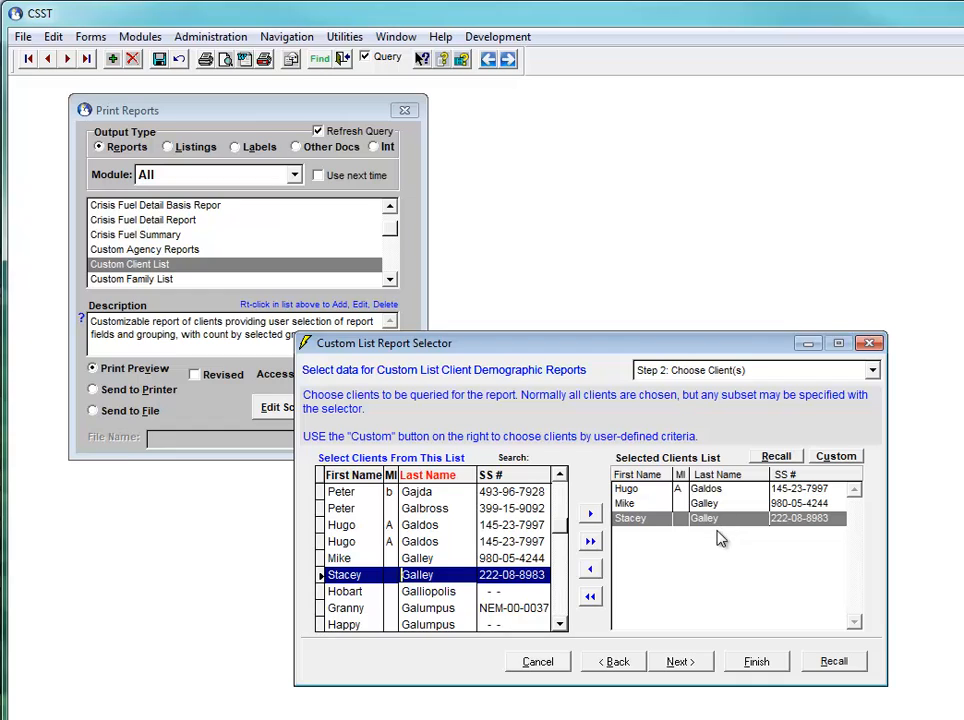
{"action": "left_click", "coordinate": [590, 597]}
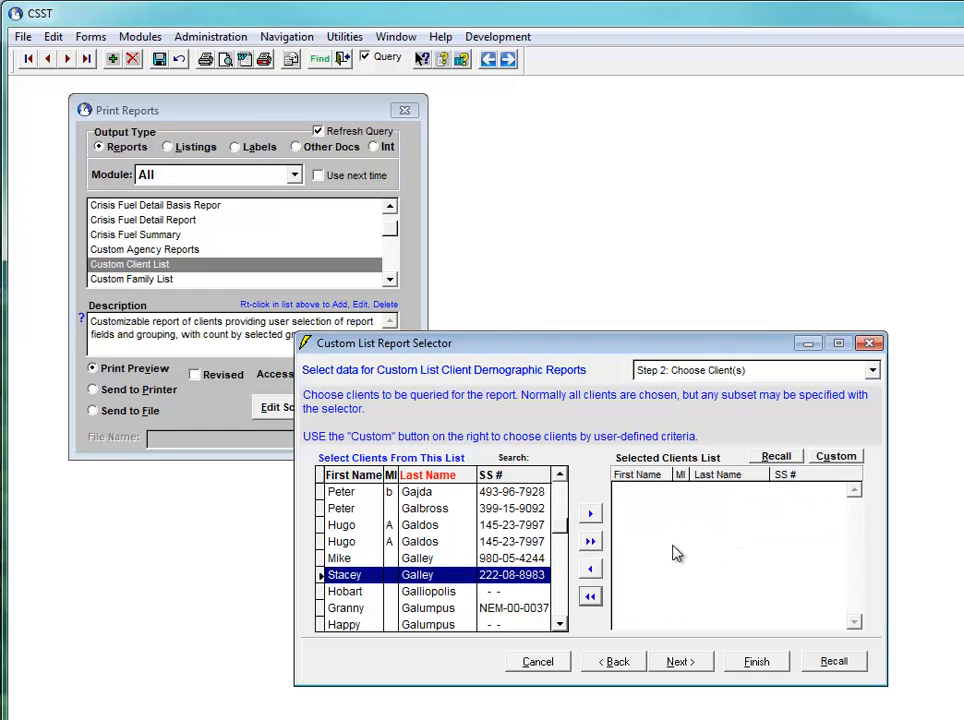
Fill the selected clients list from the saved filter set Head of Household and clear the list again.
{"action": "left_click", "coordinate": [775, 461]}
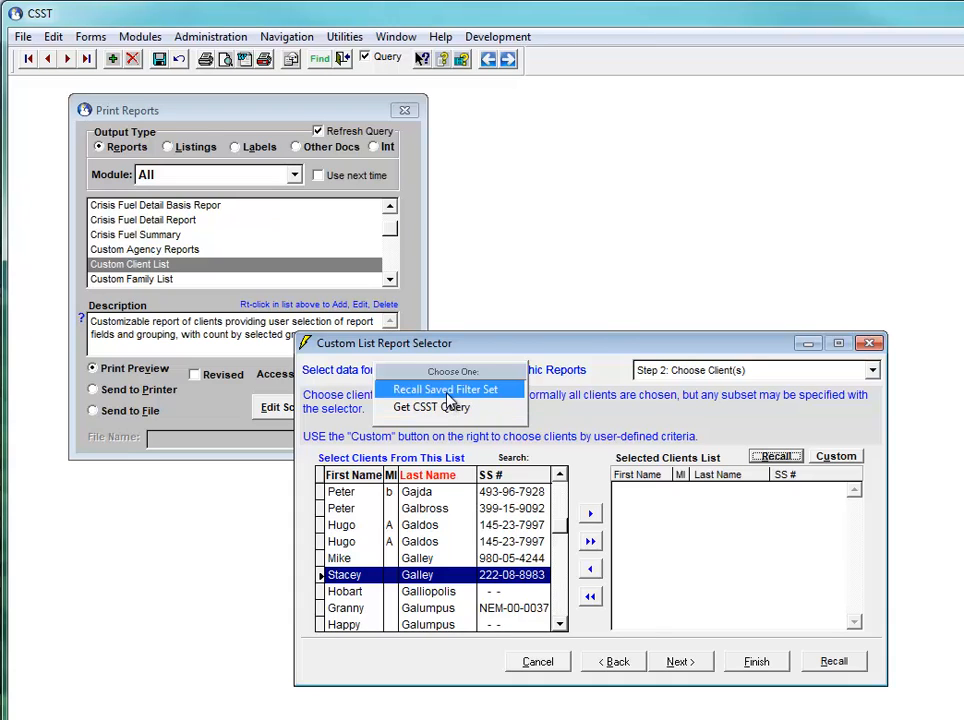
{"action": "left_click", "coordinate": [447, 392]}
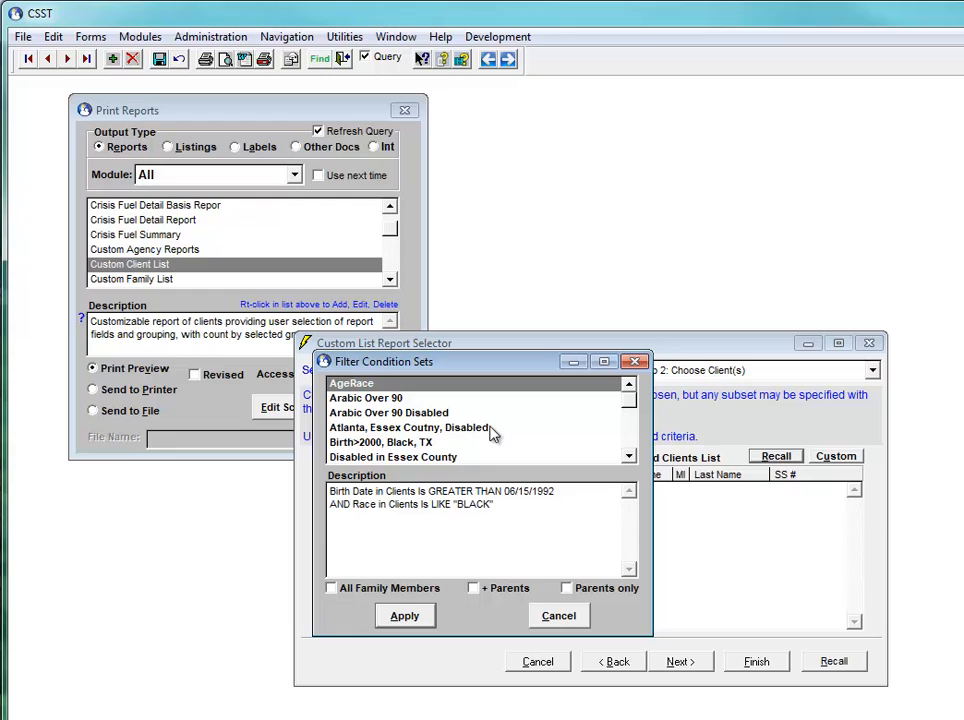
{"action": "left_click", "coordinate": [628, 437]}
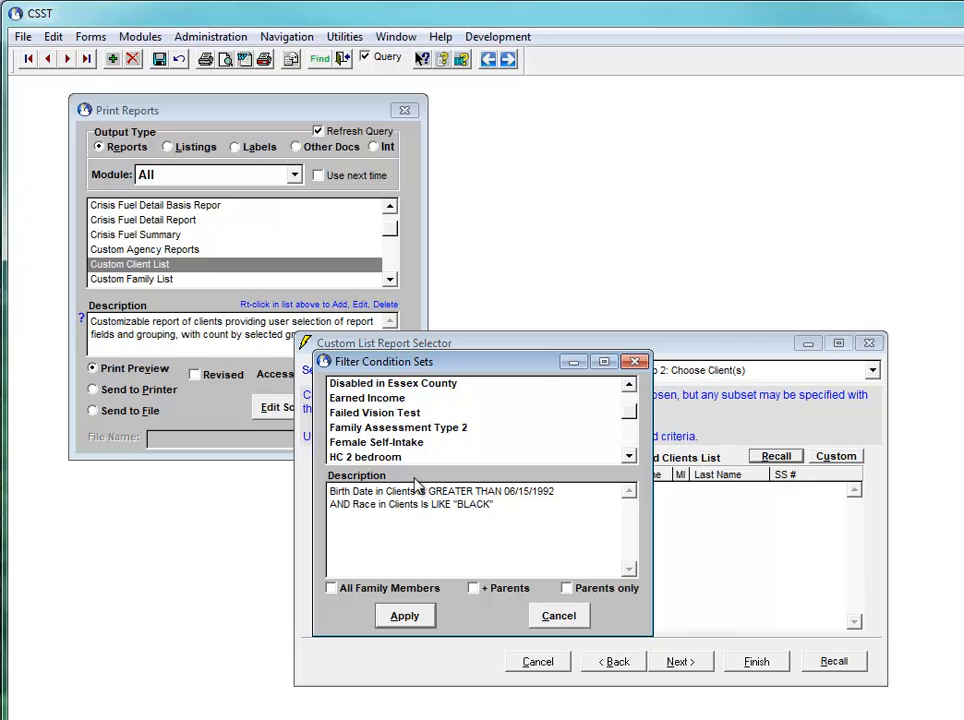
{"action": "left_click", "coordinate": [628, 457]}
{"action": "left_click", "coordinate": [628, 457]}
{"action": "left_click", "coordinate": [628, 457]}
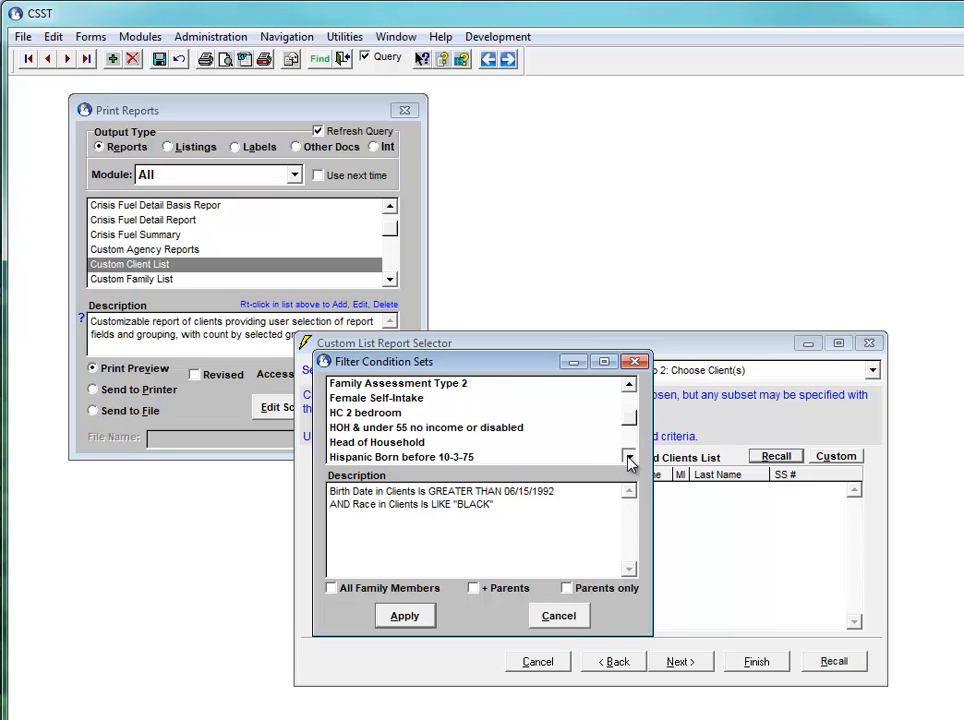
{"action": "left_click", "coordinate": [385, 445]}
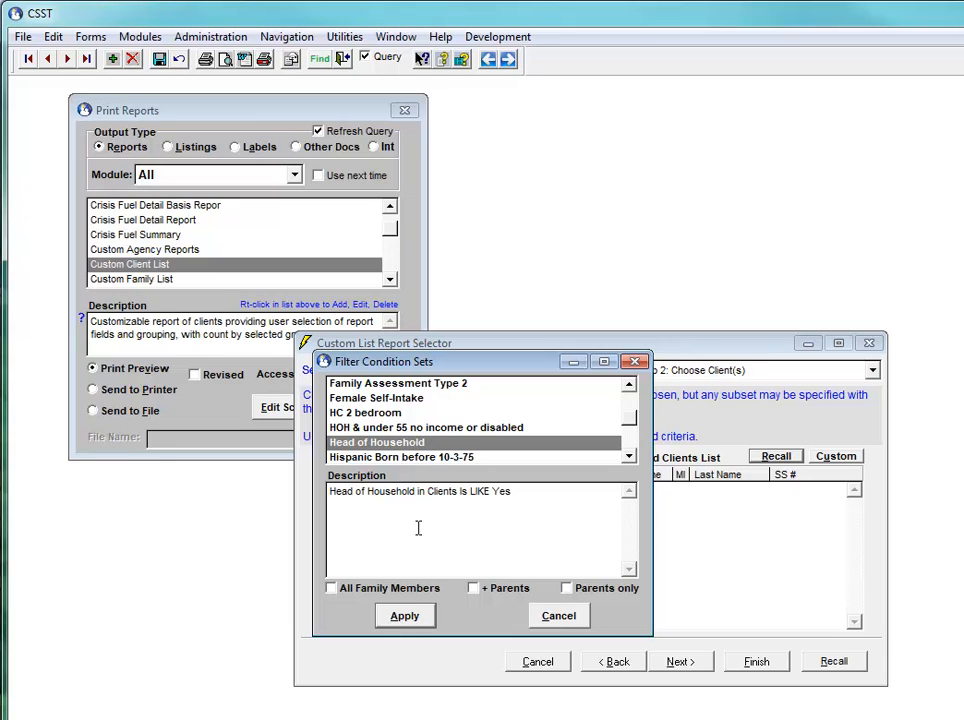
{"action": "left_click", "coordinate": [404, 616]}
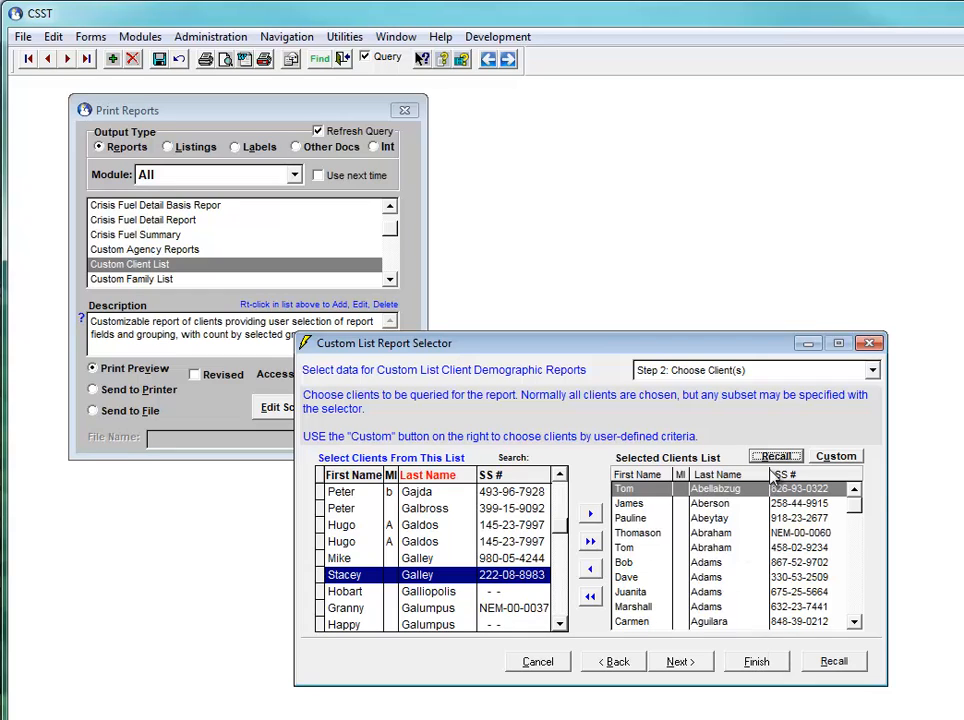
{"action": "left_click", "coordinate": [590, 597]}
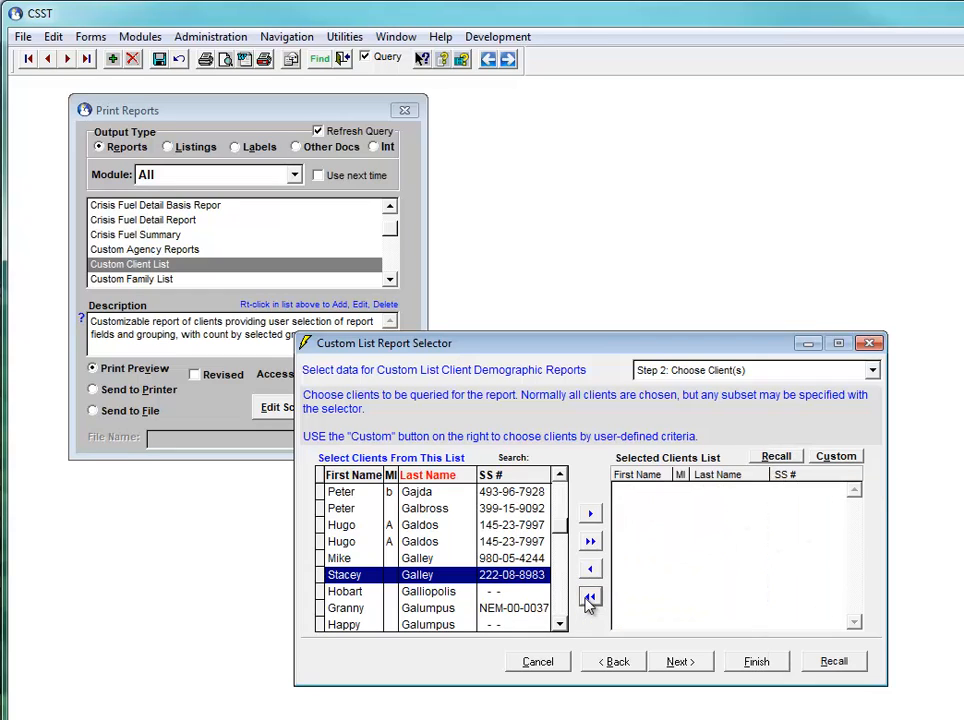
Fill the selected clients list with the Client Income CSST query for family income below $20000, and clear the list again.
{"action": "left_click", "coordinate": [776, 458]}
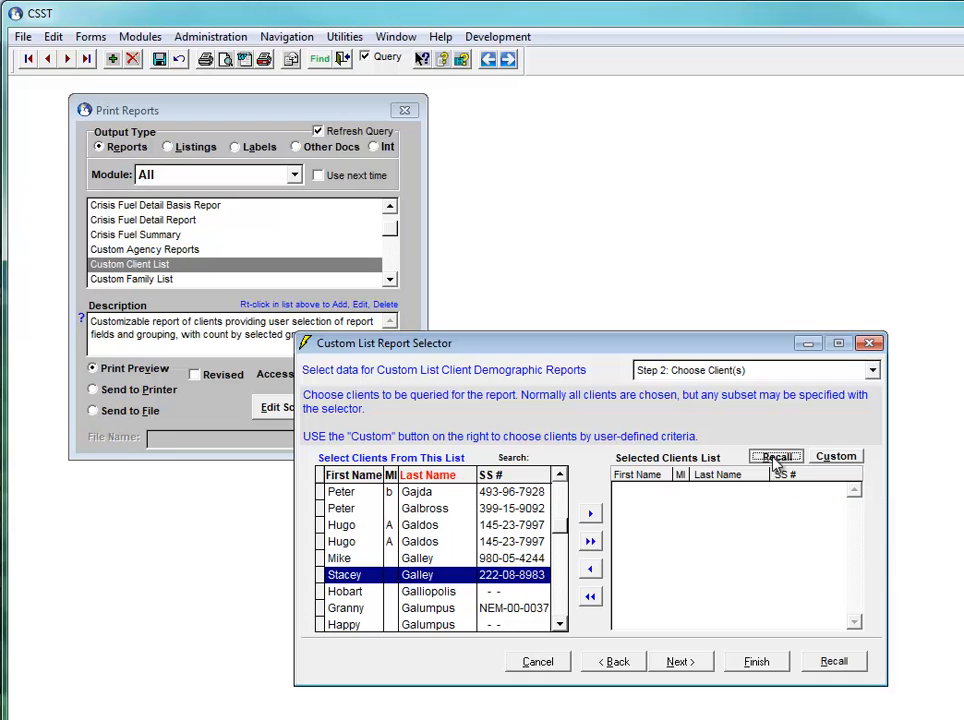
{"action": "left_click", "coordinate": [370, 407]}
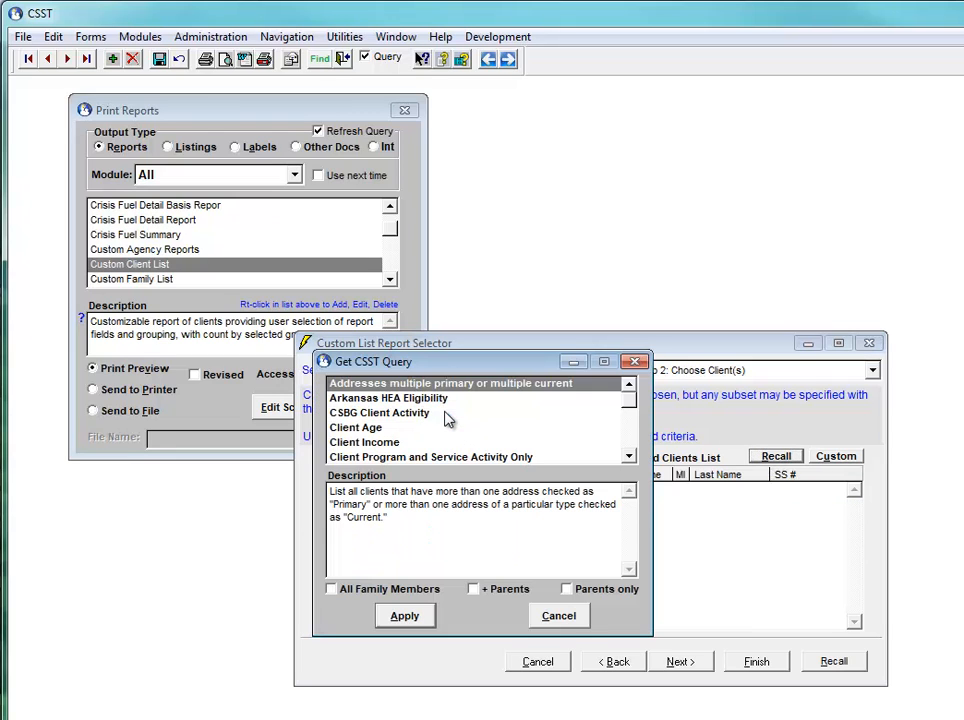
{"action": "left_click", "coordinate": [380, 428]}
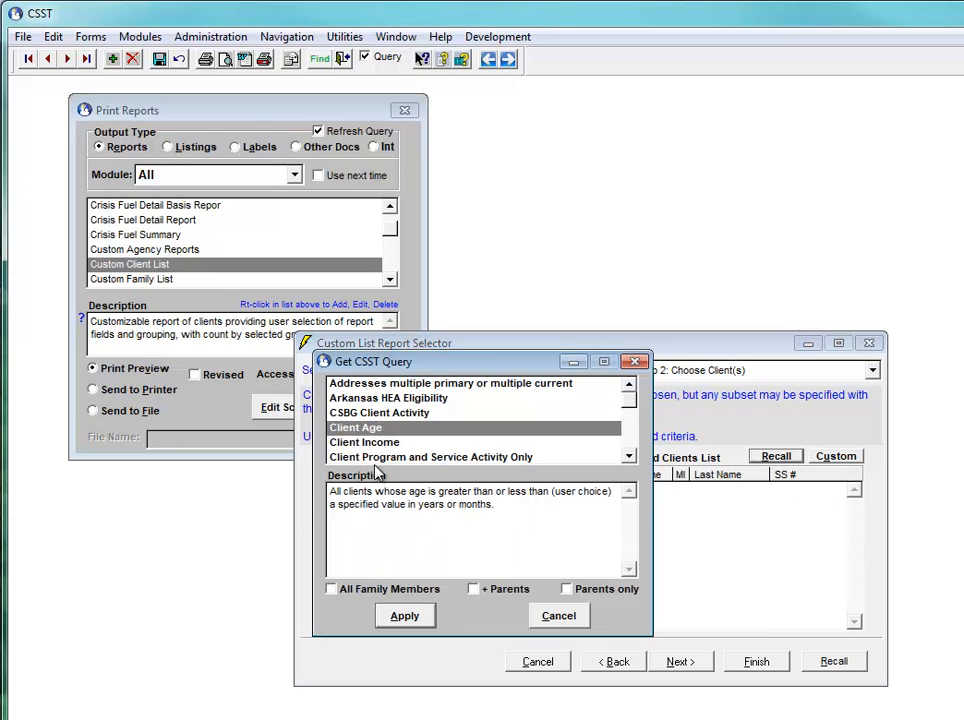
{"action": "left_click", "coordinate": [420, 442]}
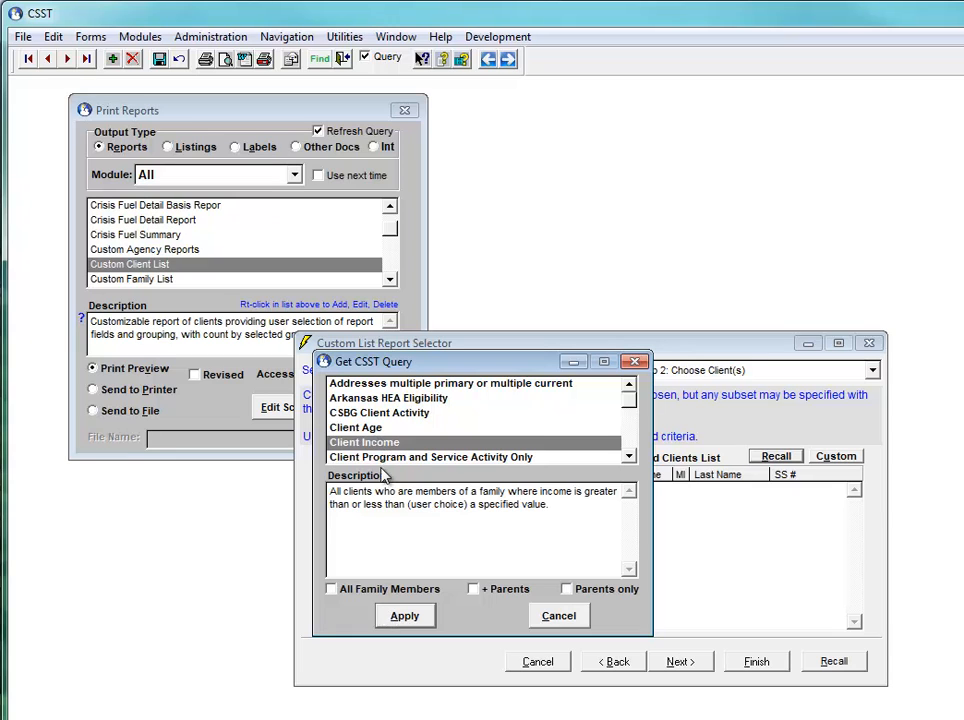
{"action": "left_click", "coordinate": [405, 616]}
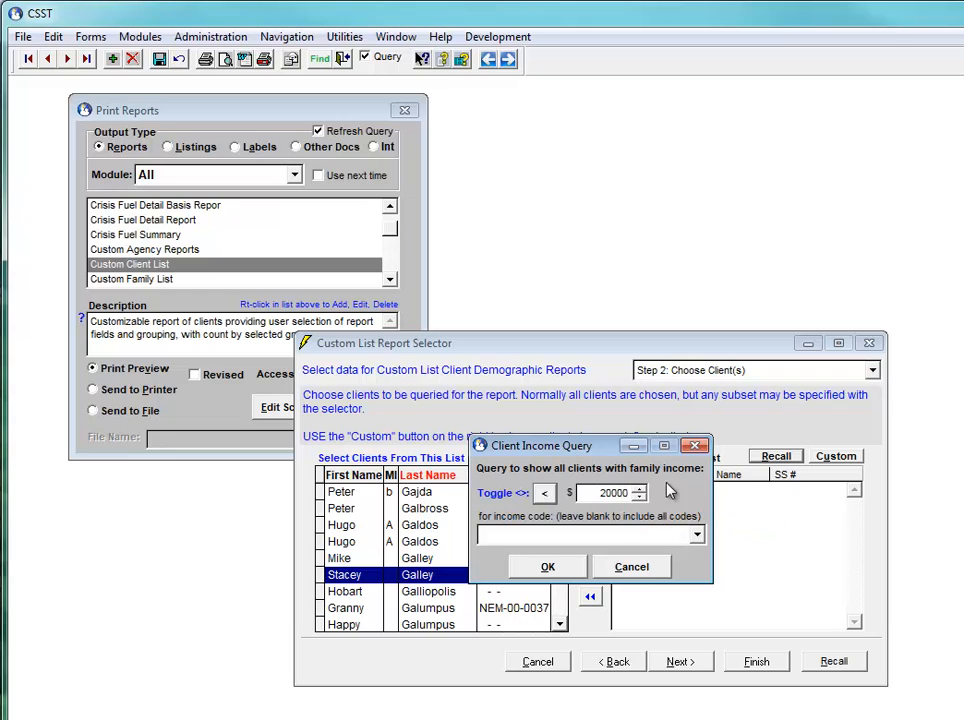
{"action": "left_click", "coordinate": [546, 494]}
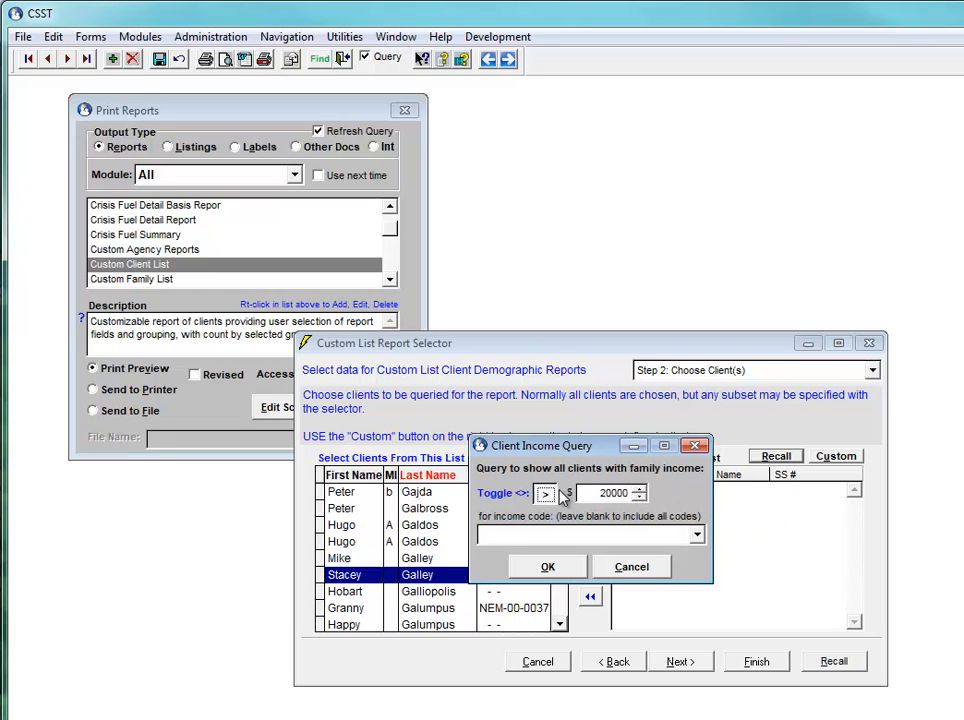
{"action": "left_click", "coordinate": [547, 494]}
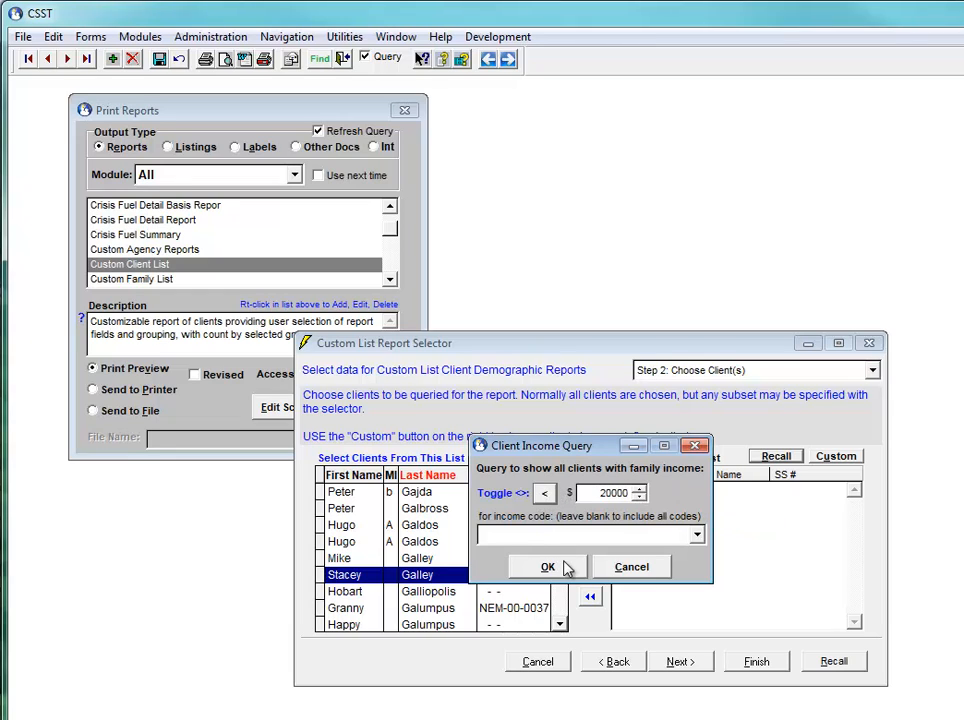
{"action": "left_click", "coordinate": [548, 567]}
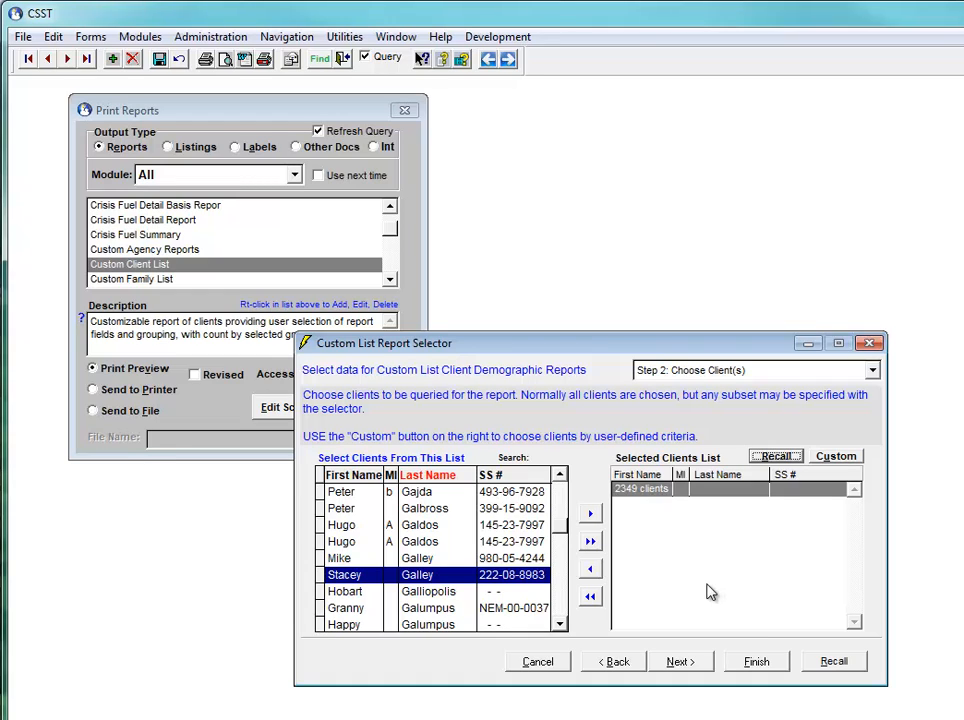
{"action": "left_click", "coordinate": [591, 598]}
Open the custom client selection and apply the existing criterion for Decimal Age between 2 and 5.
{"action": "left_click", "coordinate": [830, 459]}
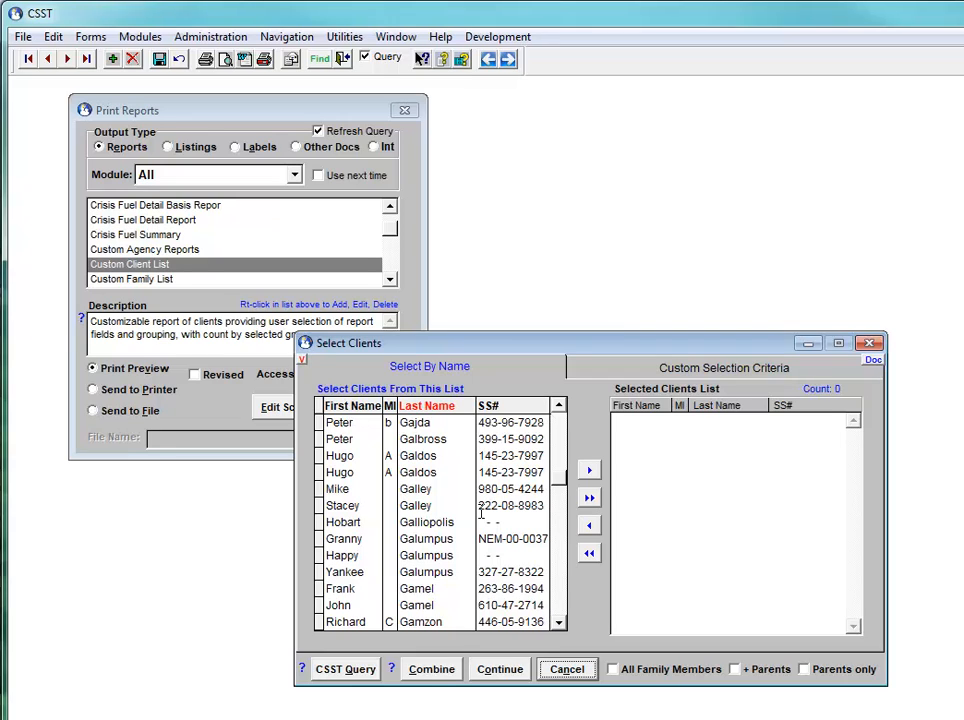
{"action": "left_click", "coordinate": [677, 370]}
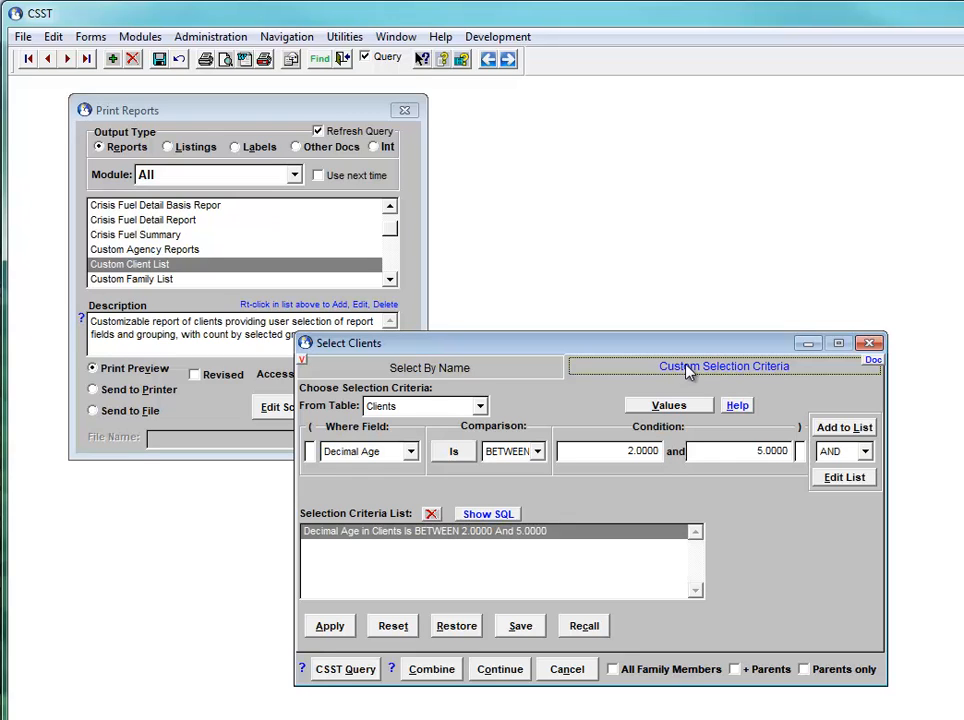
{"action": "left_click", "coordinate": [516, 371]}
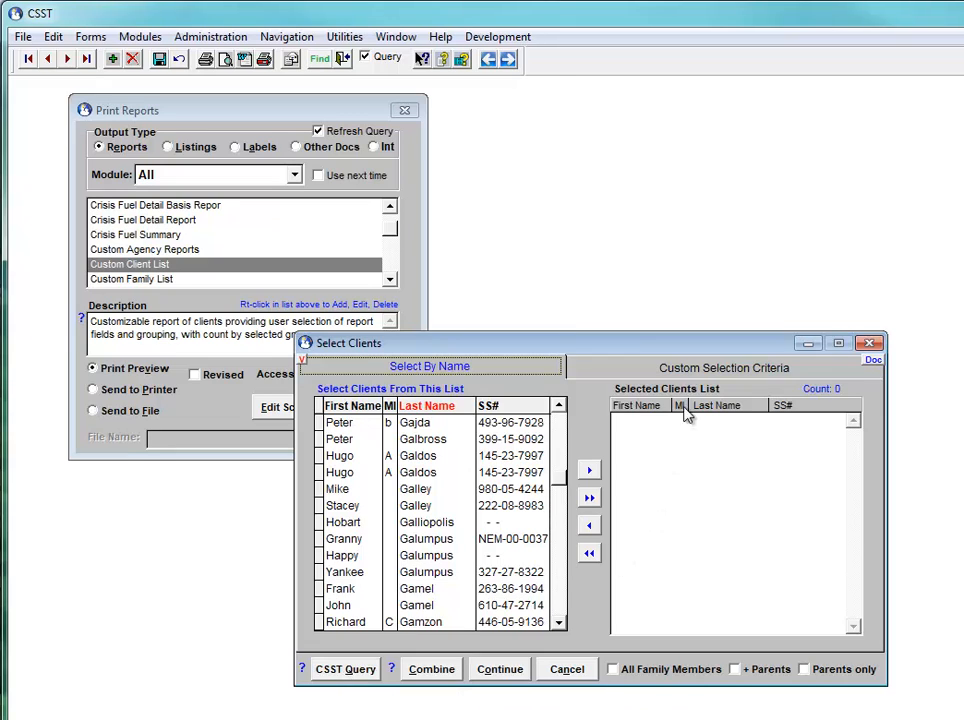
{"action": "left_click", "coordinate": [700, 367]}
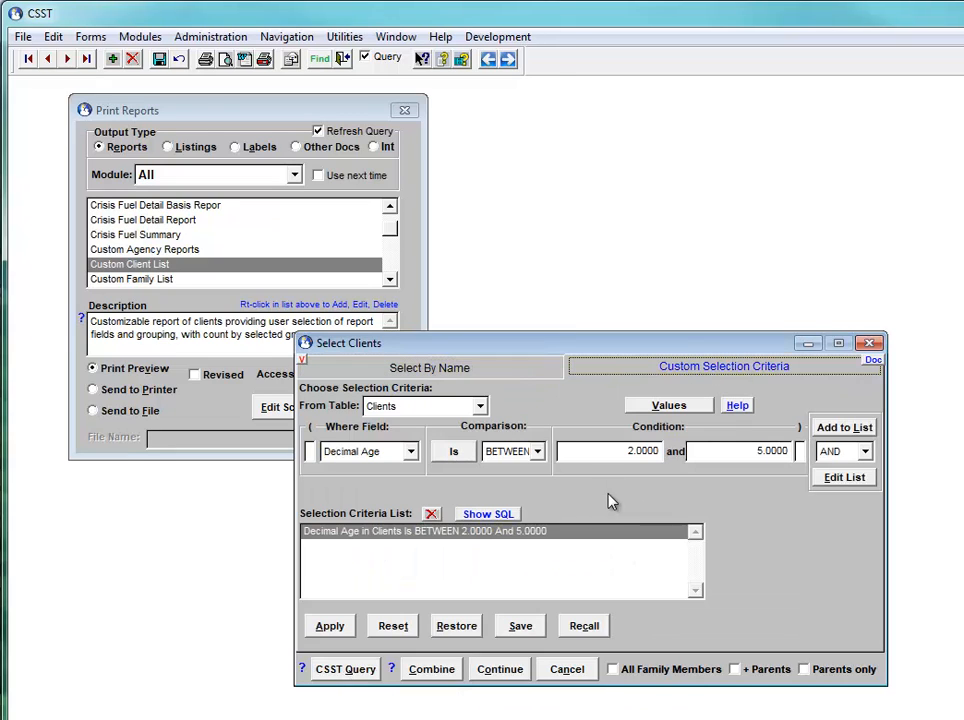
{"action": "left_click", "coordinate": [514, 372]}
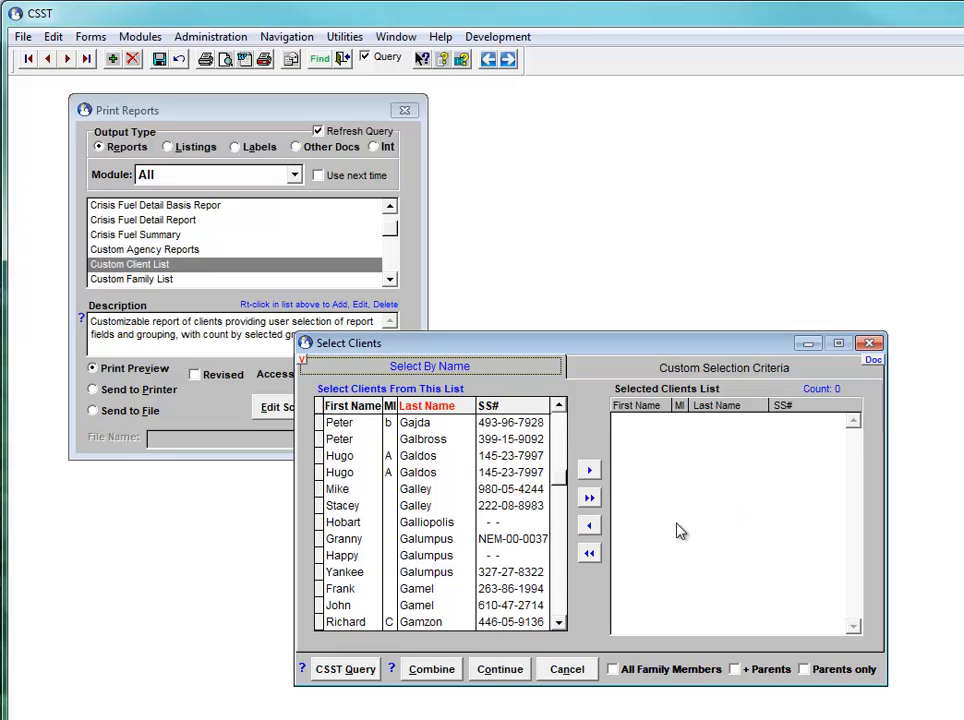
{"action": "right_click", "coordinate": [338, 677]}
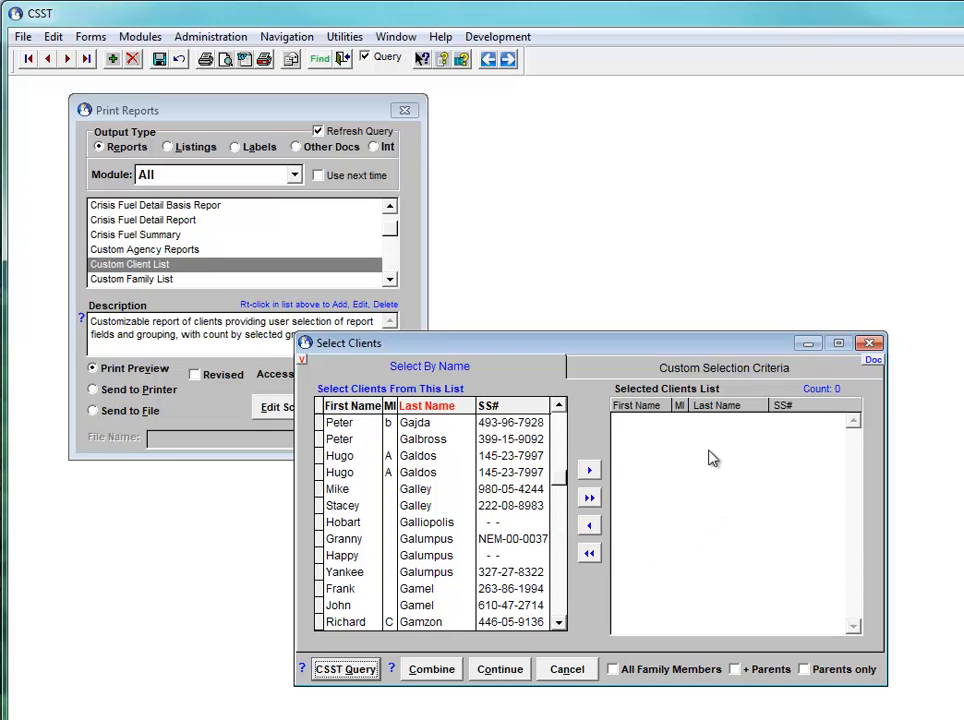
{"action": "left_click", "coordinate": [712, 368]}
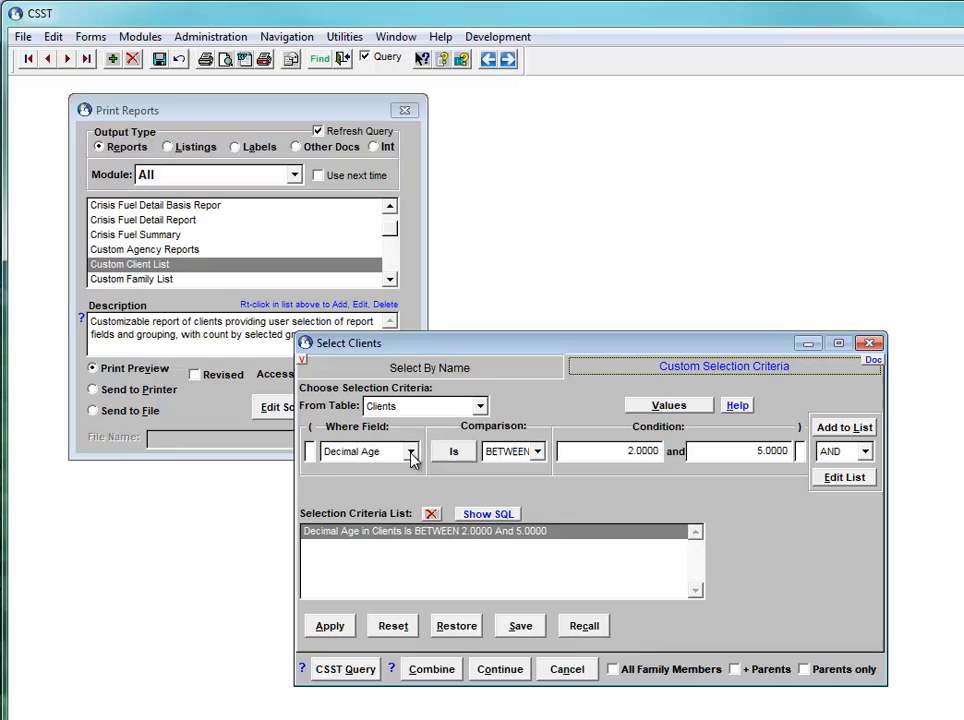
{"action": "left_click", "coordinate": [332, 627]}
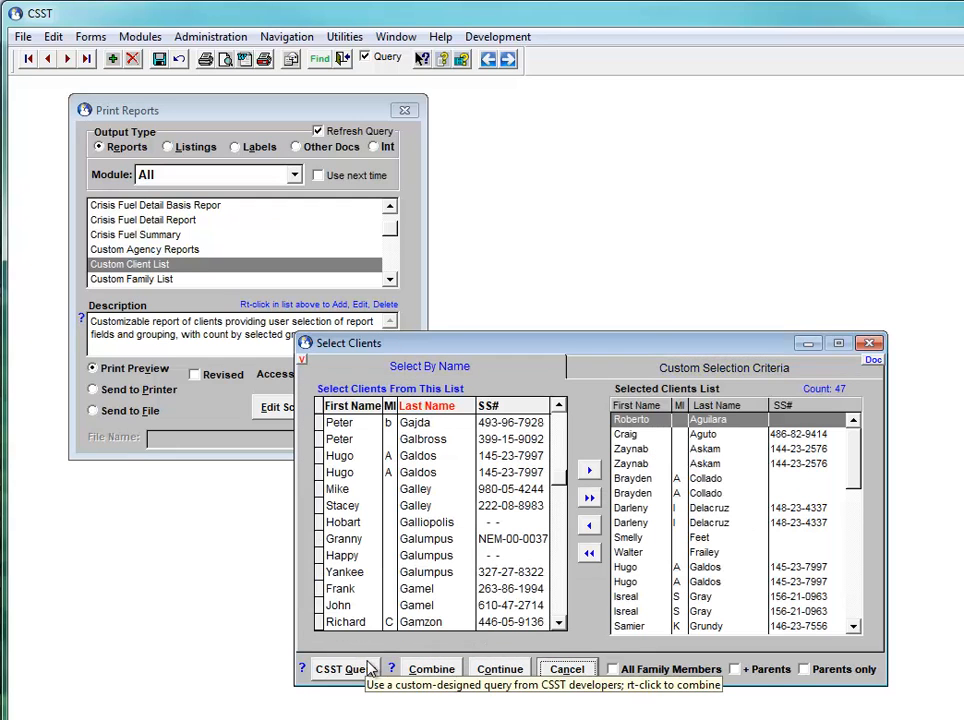
Cancel combining the selection with a CSST query and carry the selected clients forward to the client group name step.
{"action": "left_click", "coordinate": [368, 669]}
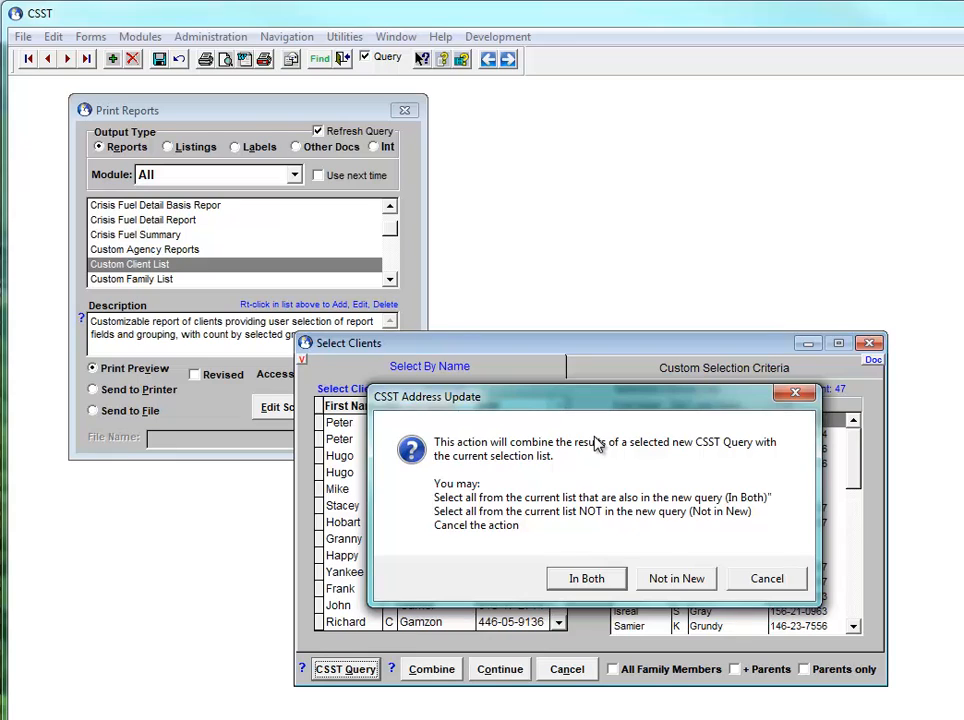
{"action": "left_click", "coordinate": [764, 580]}
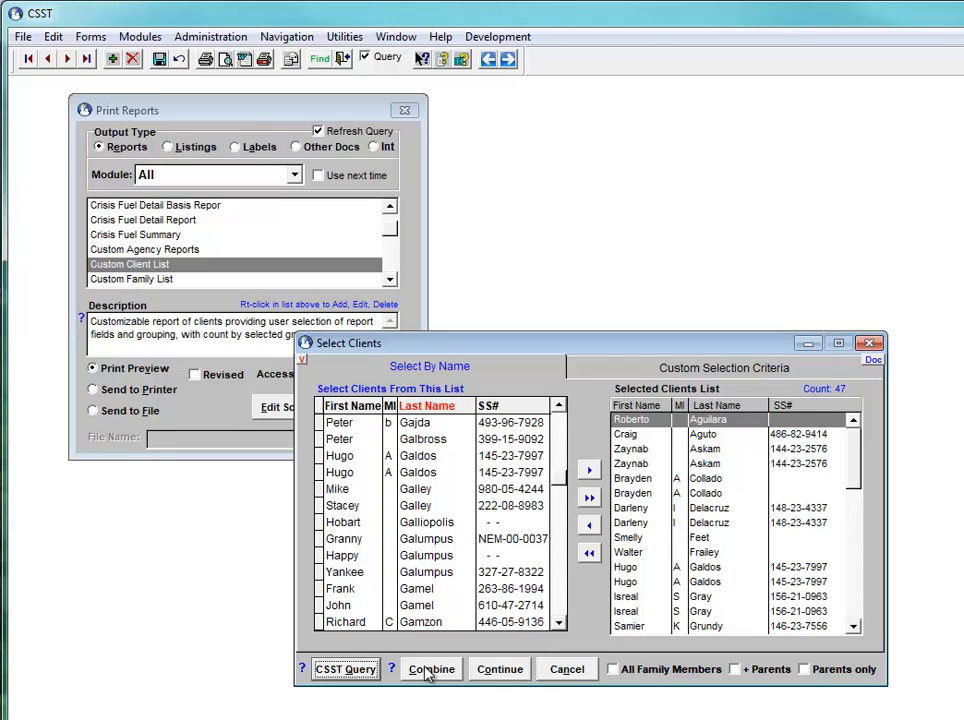
{"action": "left_click", "coordinate": [497, 669]}
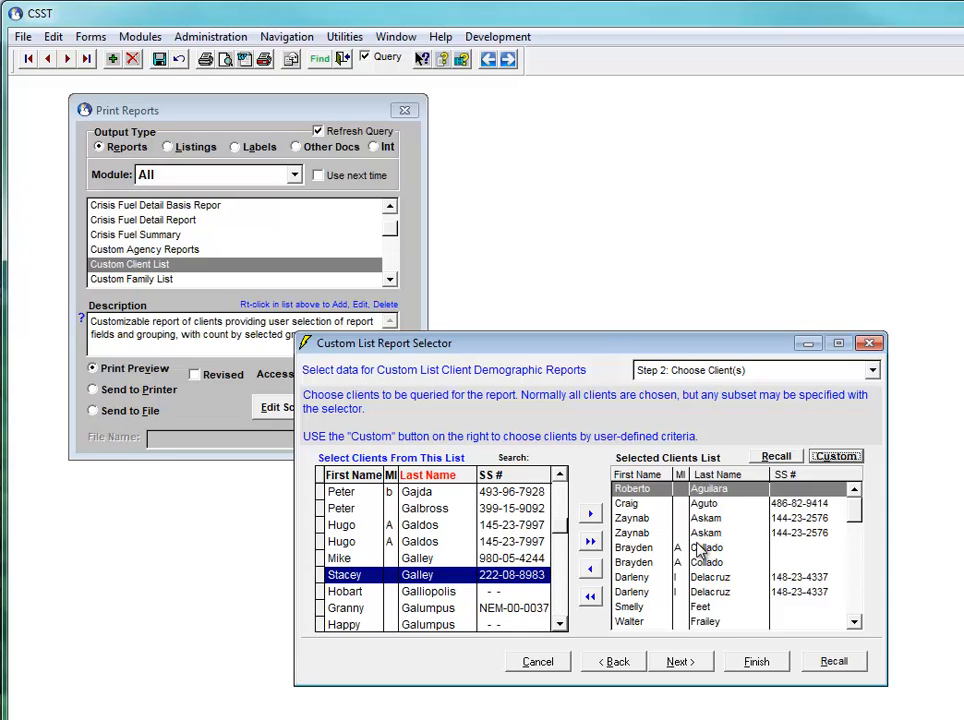
{"action": "left_click", "coordinate": [683, 663]}
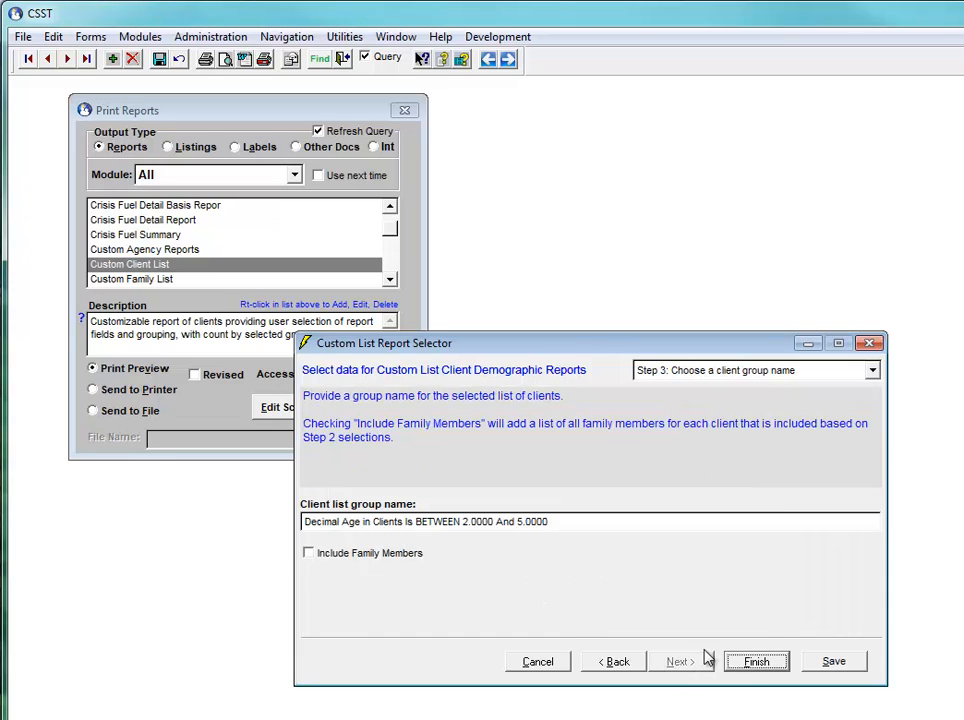